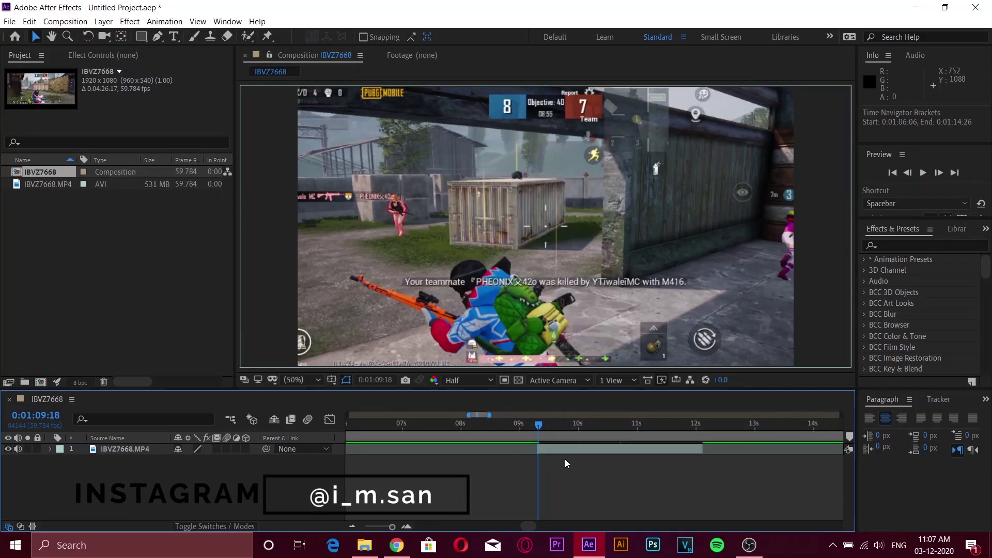
- Add markers at about 10 s and 11 s around the slow-motion moment in the IBVZ7668 clip
{"action": "left_click_drag", "start_coordinate": [540, 424], "coordinate": [574, 433]}
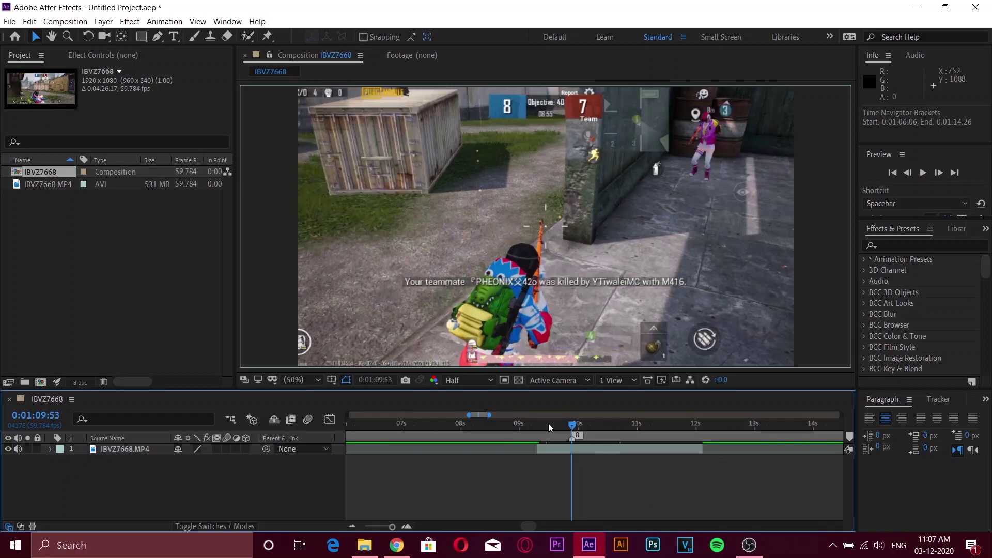
{"action": "key", "text": "shift+8"}
{"action": "left_click", "coordinate": [643, 436]}
{"action": "key", "text": "shift+2"}
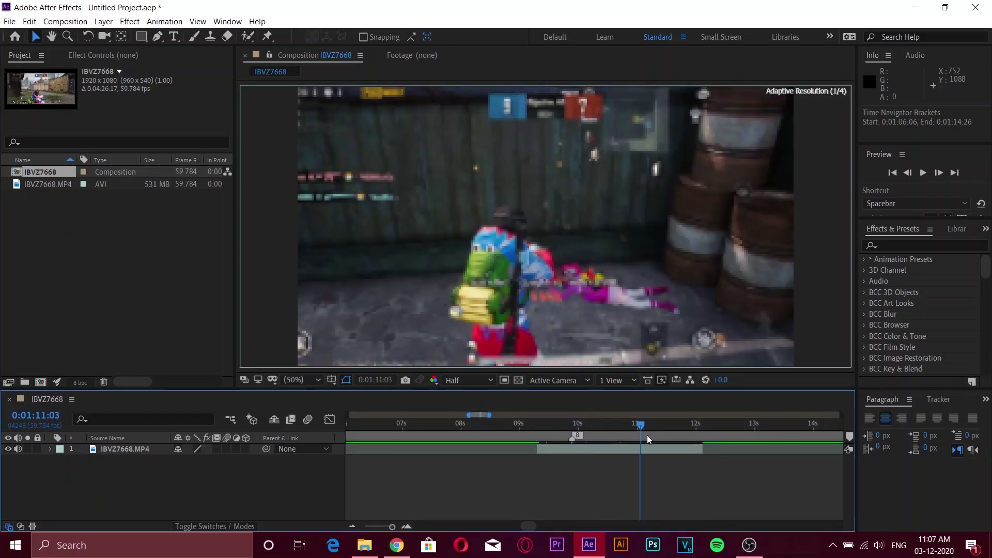
{"action": "key", "text": "space"}
- Apply Twixtor Pro to the IBVZ7668 clip with a separate 60 fps input frame rate
{"action": "left_click", "coordinate": [946, 246]}
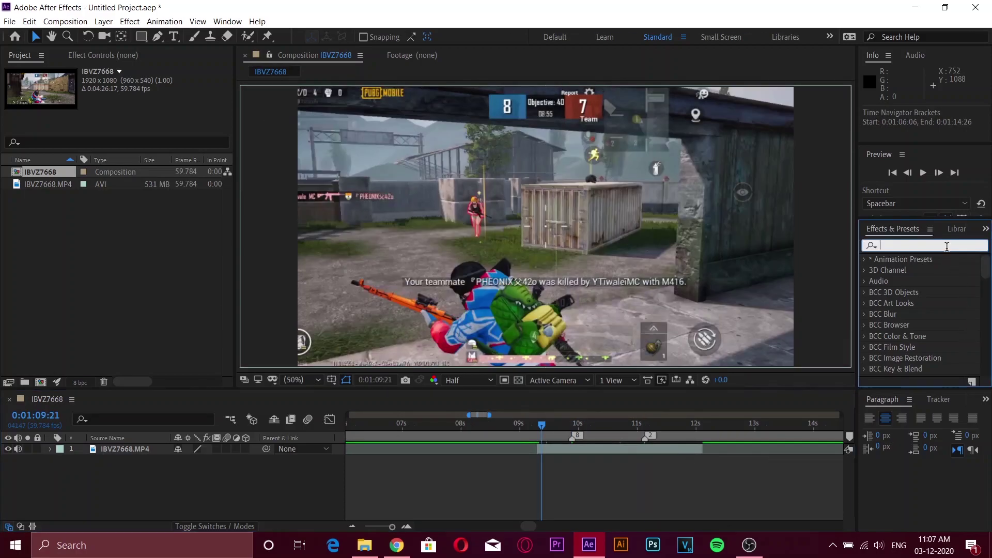
{"action": "type", "text": "twix"}
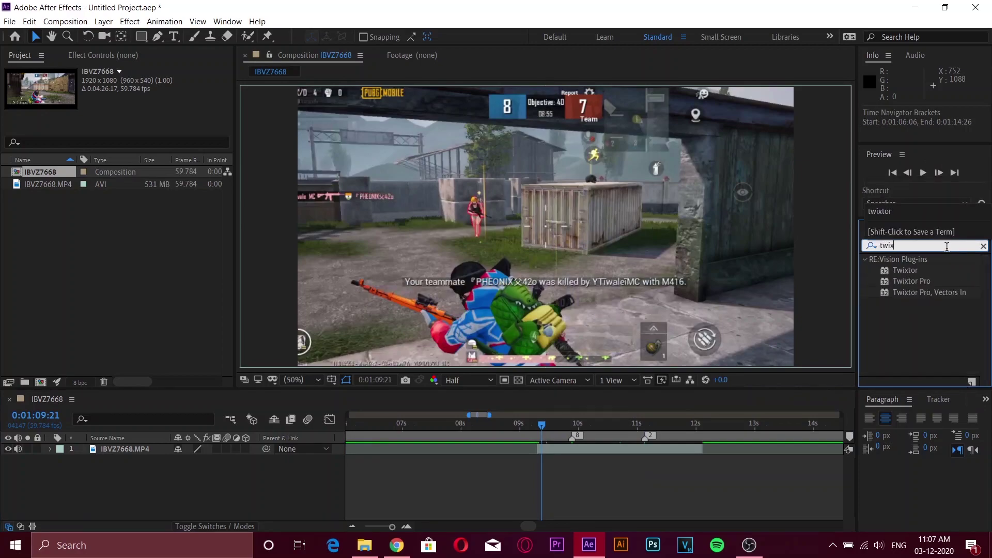
{"action": "type", "text": "tor pro"}
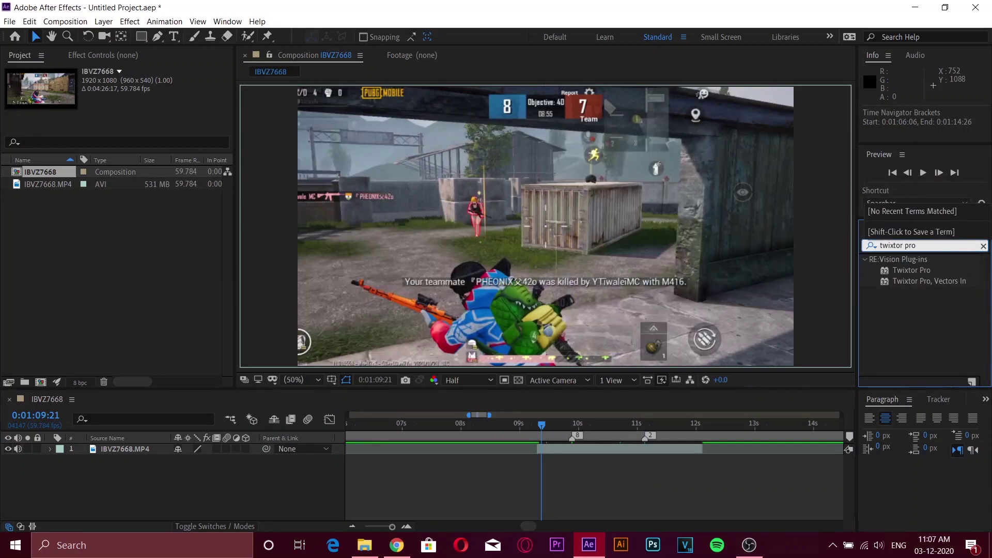
{"action": "left_click_drag", "start_coordinate": [935, 271], "coordinate": [584, 449]}
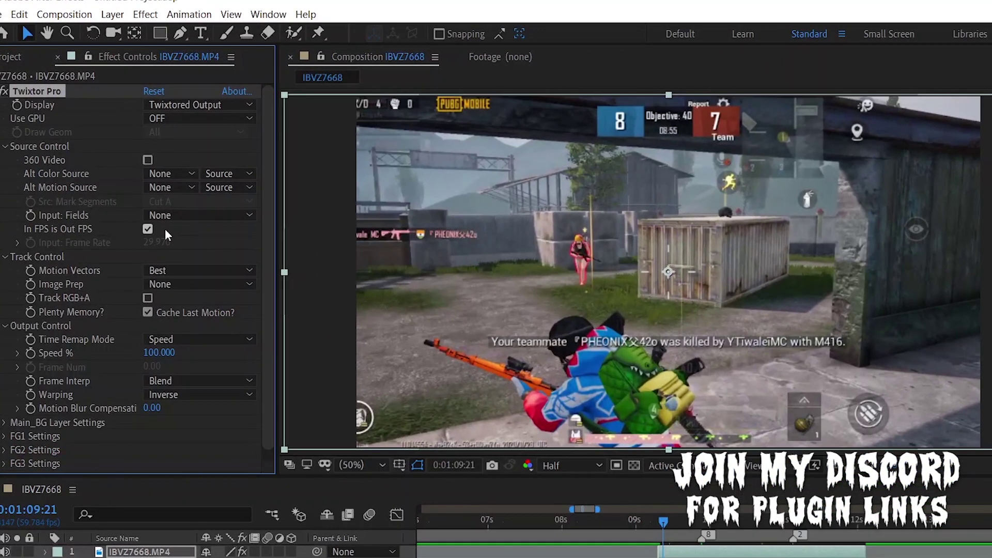
{"action": "left_click", "coordinate": [18, 242]}
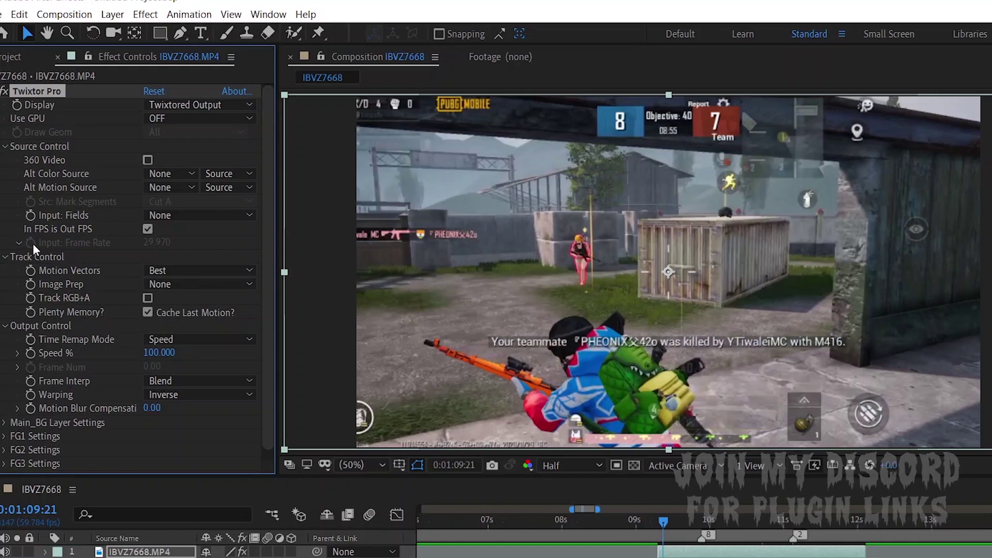
{"action": "left_click", "coordinate": [147, 229]}
{"action": "left_click", "coordinate": [155, 243]}
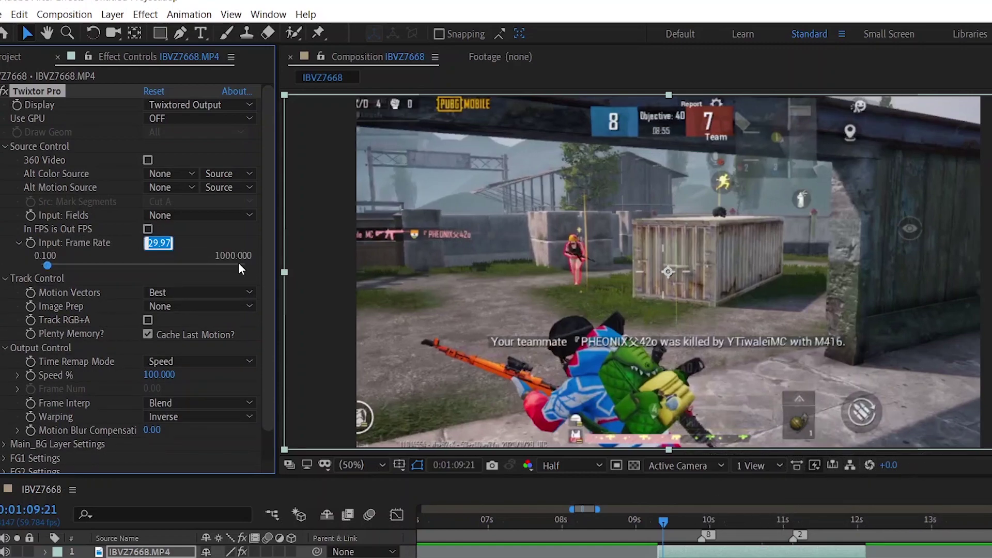
{"action": "type", "text": "60"}
{"action": "key", "text": "Return"}
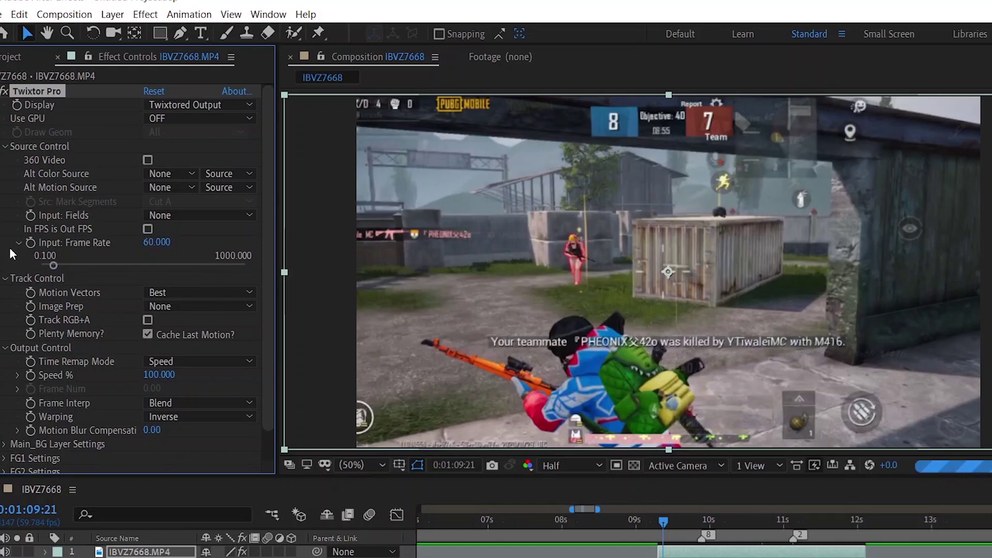
{"action": "left_click", "coordinate": [17, 243]}
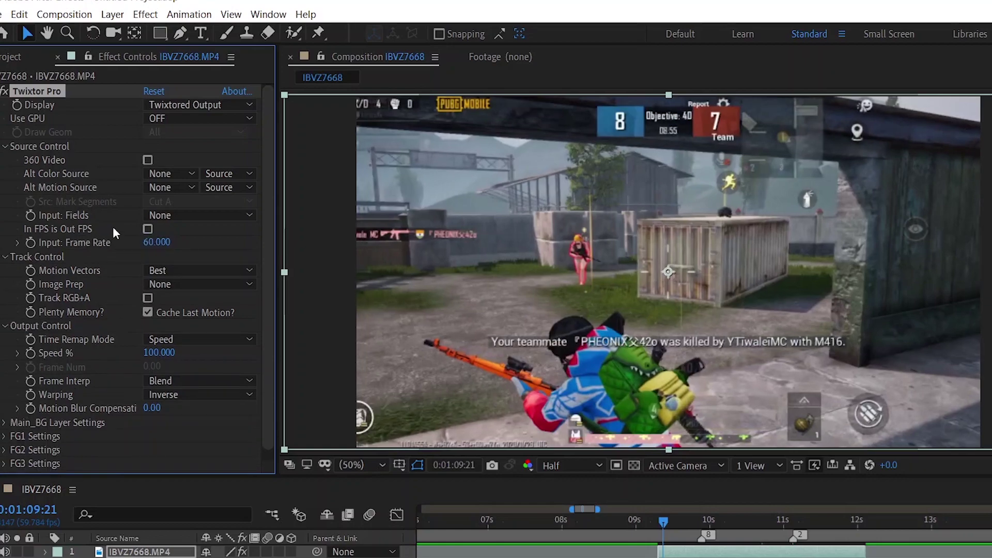
- Set Twixtor to Contrast/Edge Enhance prep, Motion Weighted Blend interpolation, Inverse w/ Smart Blend warping
{"action": "left_click", "coordinate": [173, 288]}
{"action": "left_click", "coordinate": [203, 341]}
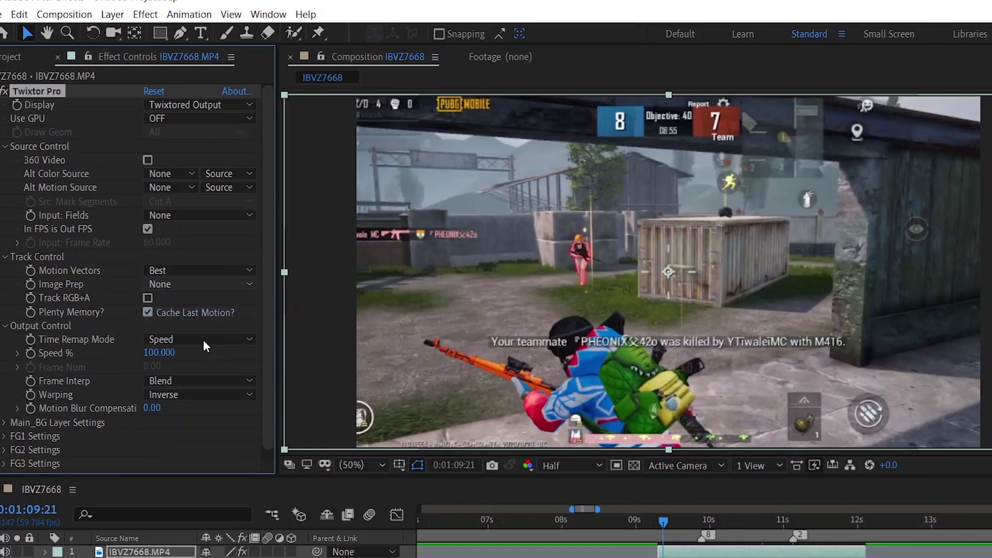
{"action": "left_click", "coordinate": [218, 383]}
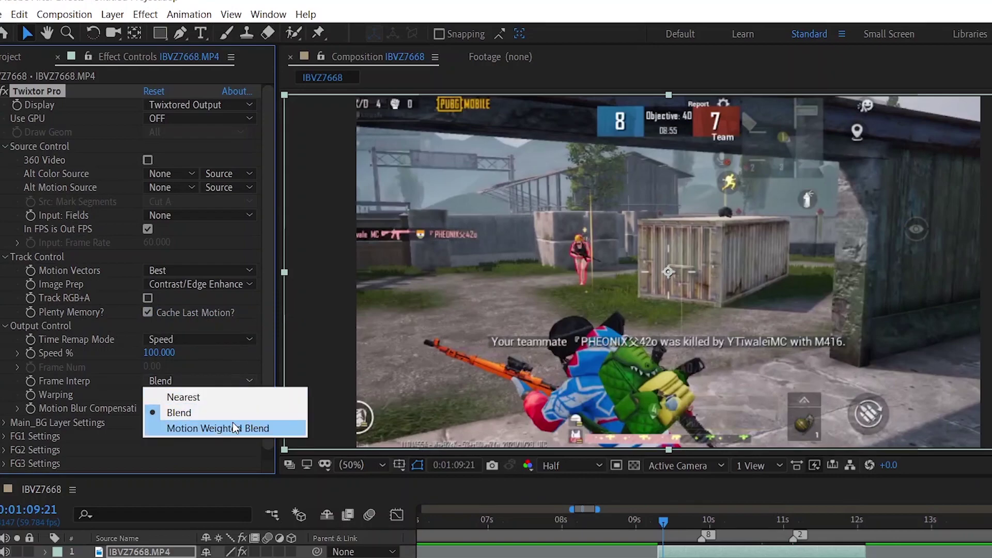
{"action": "left_click", "coordinate": [233, 425]}
{"action": "left_click", "coordinate": [216, 397]}
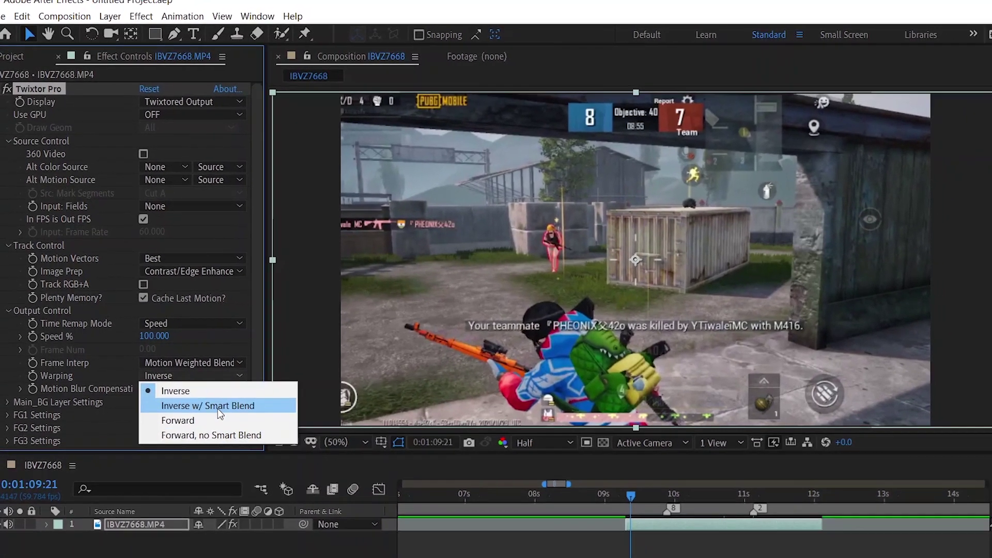
{"action": "left_click", "coordinate": [217, 421]}
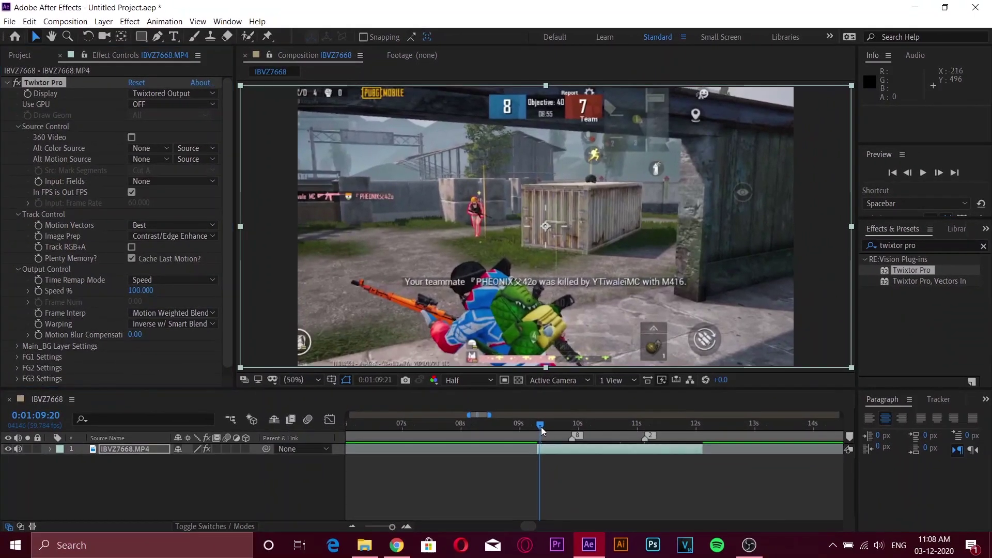
- At the first marker's frame, set Twixtor Pro Speed % to 2 on the IBVZ7668 layer
{"action": "left_click", "coordinate": [541, 427]}
{"action": "left_click", "coordinate": [540, 426]}
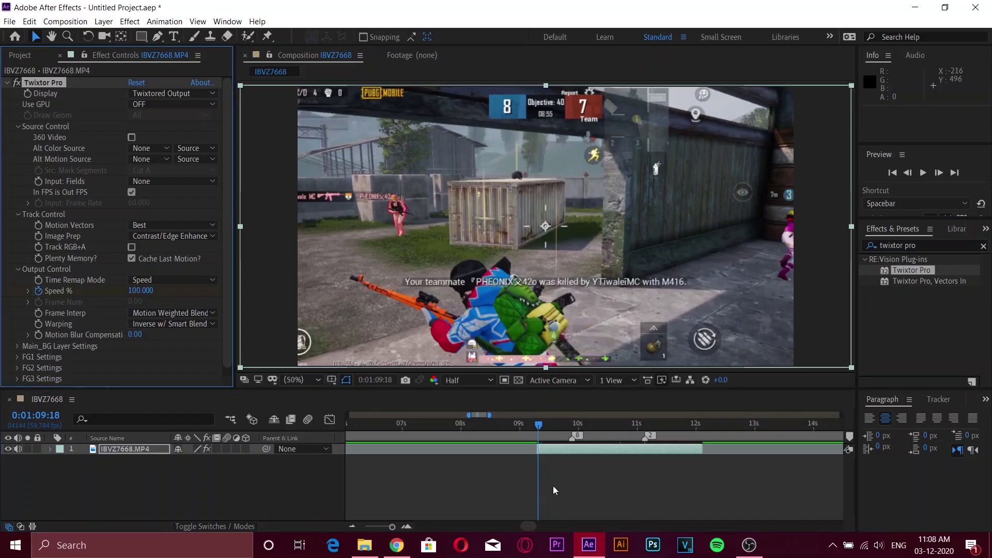
{"action": "key", "text": "space"}
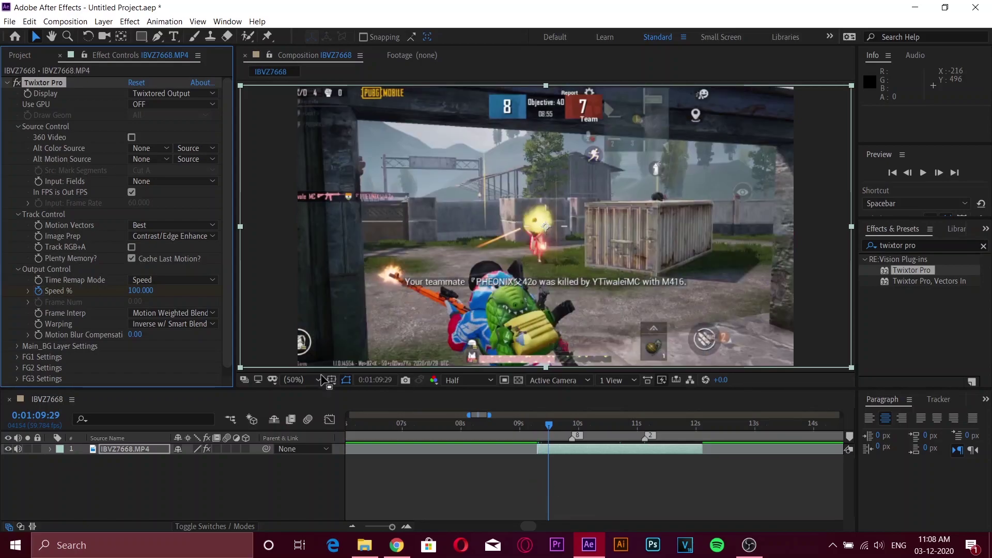
{"action": "left_click", "coordinate": [150, 291]}
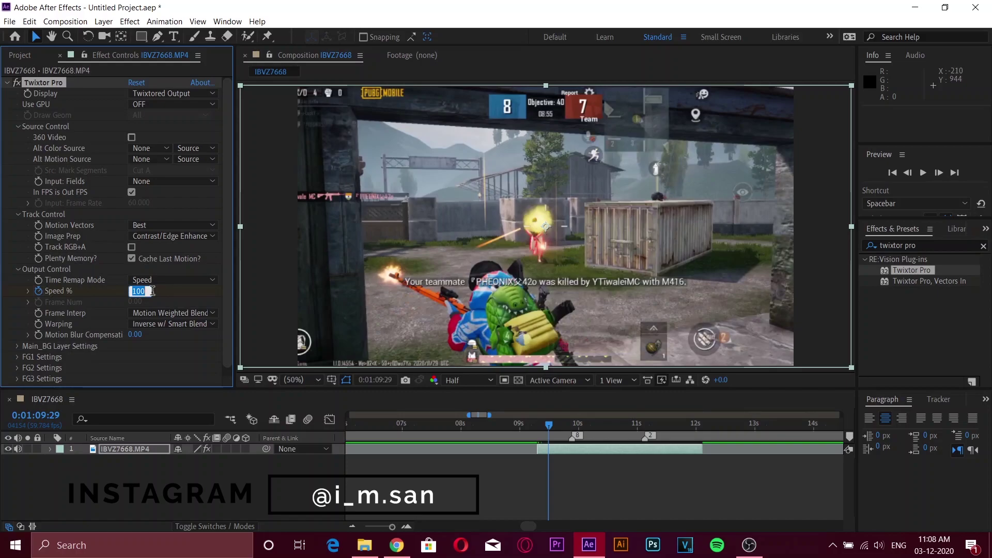
{"action": "type", "text": "2"}
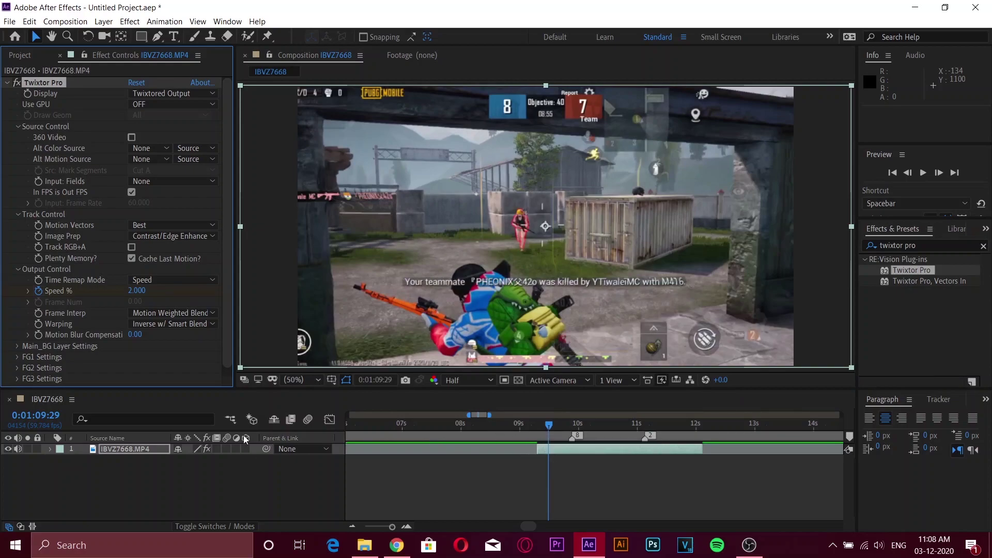
{"action": "left_click", "coordinate": [156, 447]}
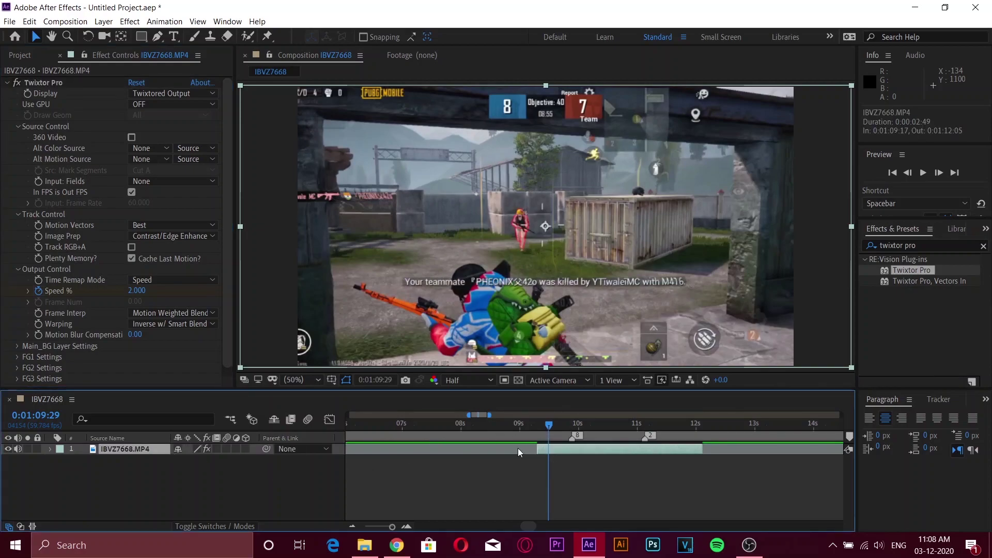
- Keyframe the Speed % ramp around the first slowdown and copy its three keyframes
{"action": "key", "text": "u"}
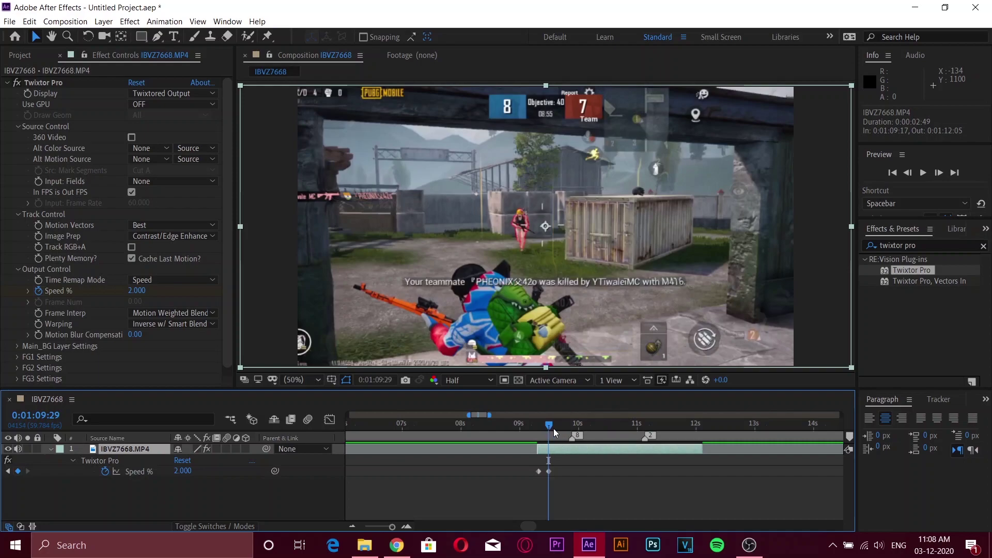
{"action": "left_click_drag", "start_coordinate": [553, 429], "coordinate": [573, 436]}
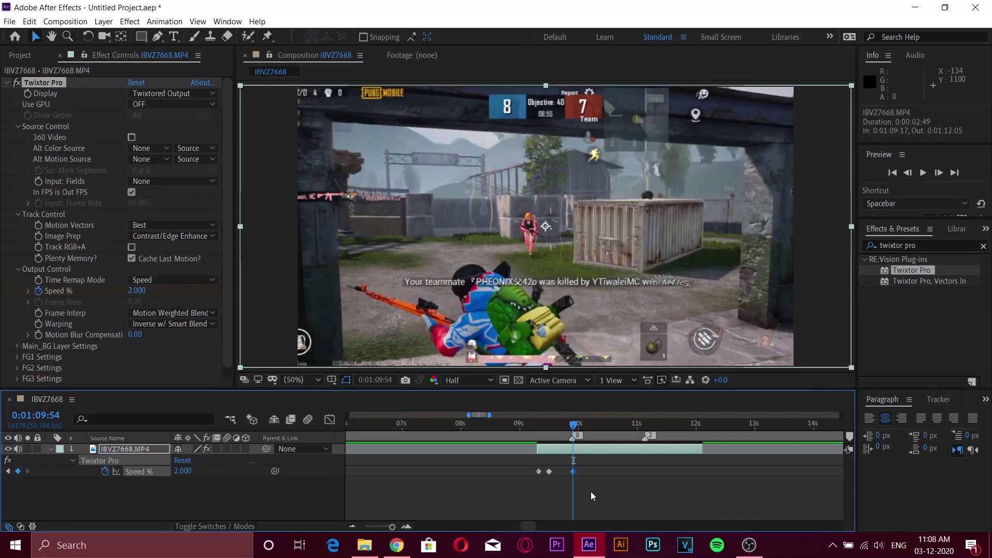
{"action": "key", "text": "shift+Page_Up"}
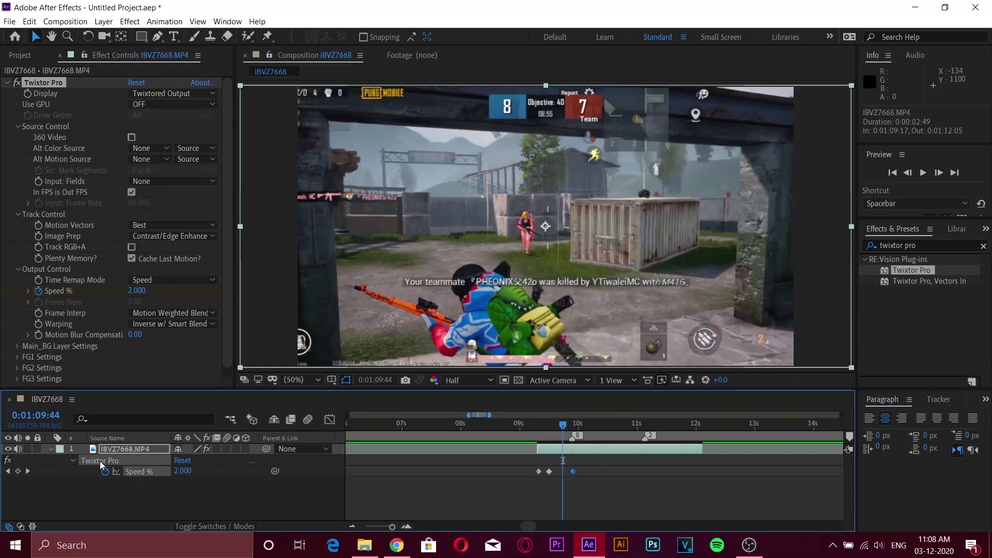
{"action": "left_click", "coordinate": [18, 471]}
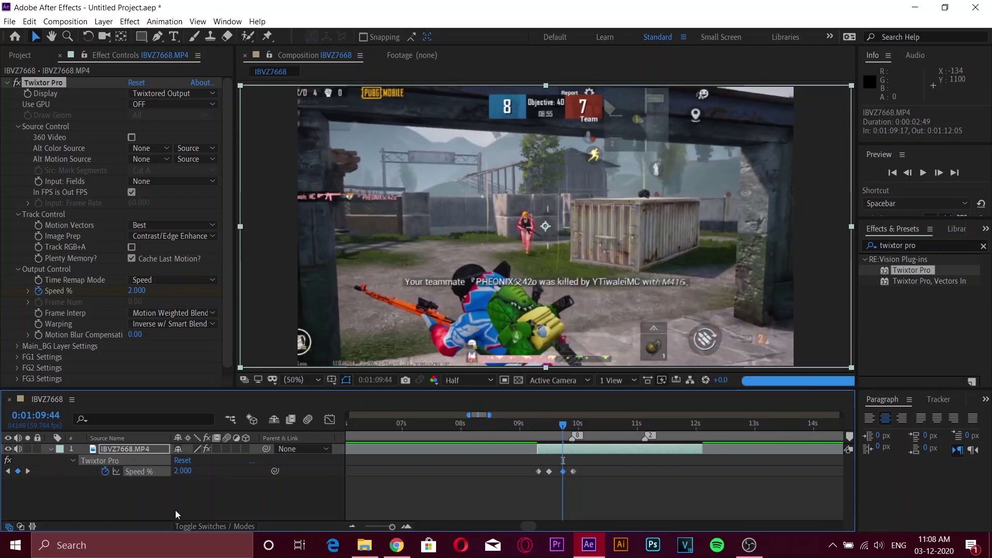
{"action": "key", "text": "shift+Page_Down"}
{"action": "key", "text": "shift+Page_Down"}
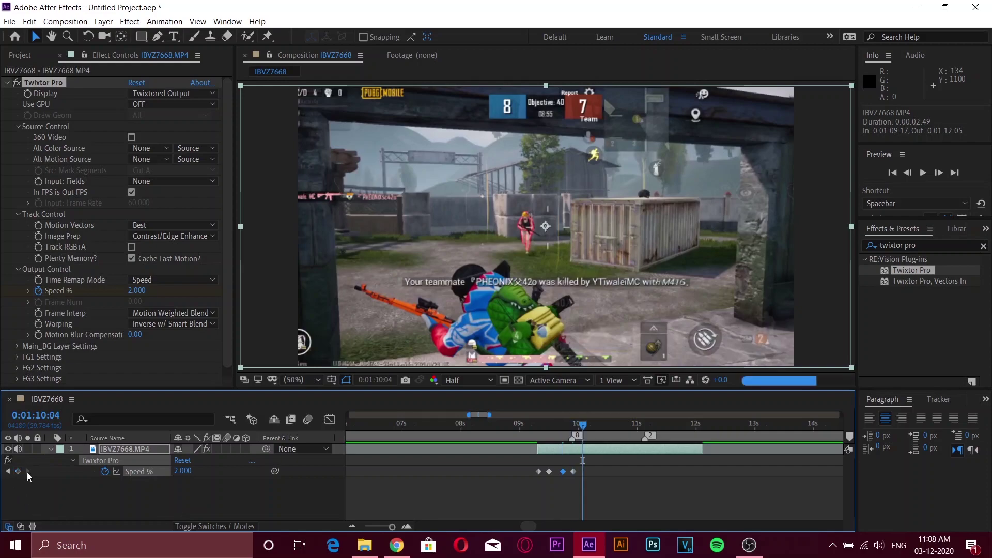
{"action": "key", "text": "shift+Page_Up"}
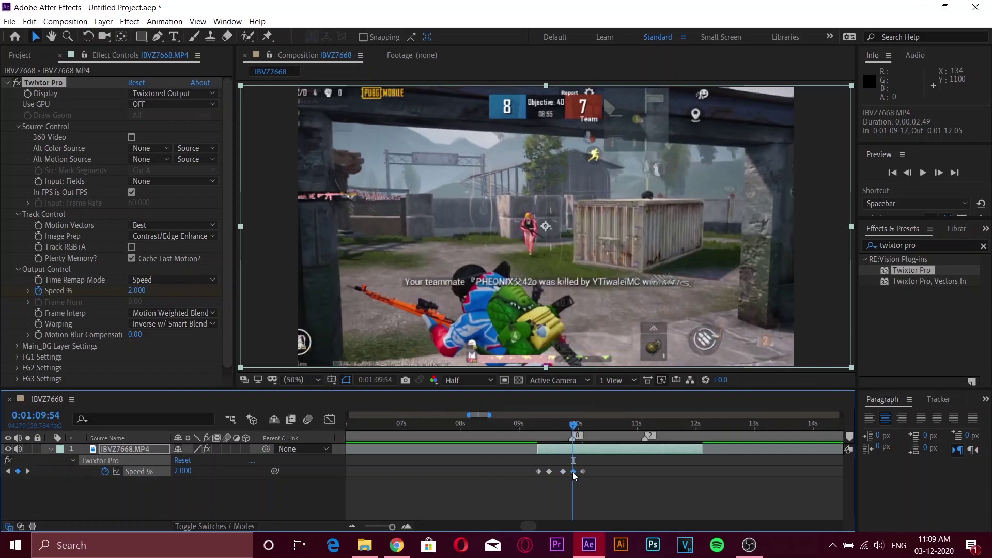
{"action": "left_click", "coordinate": [575, 472]}
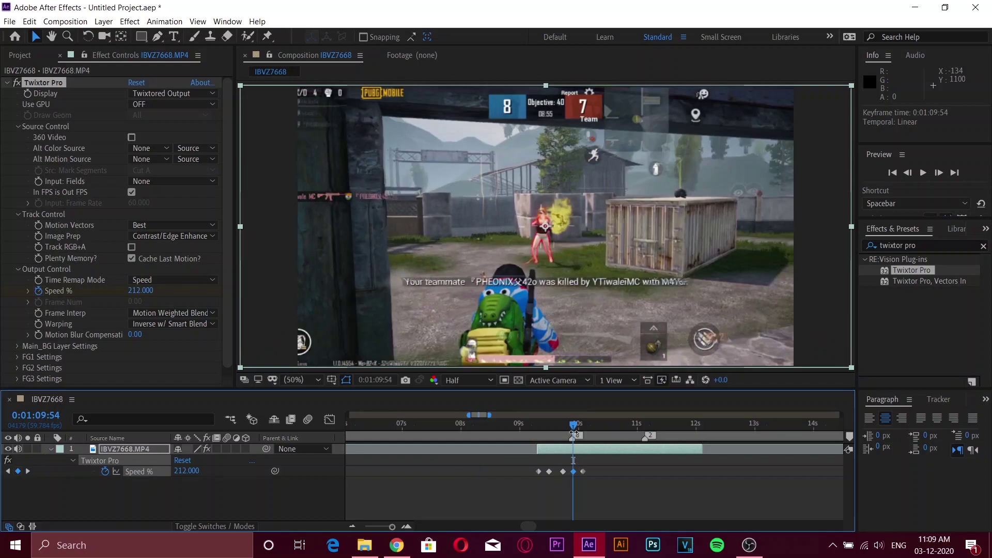
{"action": "left_click_drag", "start_coordinate": [569, 429], "coordinate": [646, 443]}
{"action": "key", "text": "ctrl+c"}
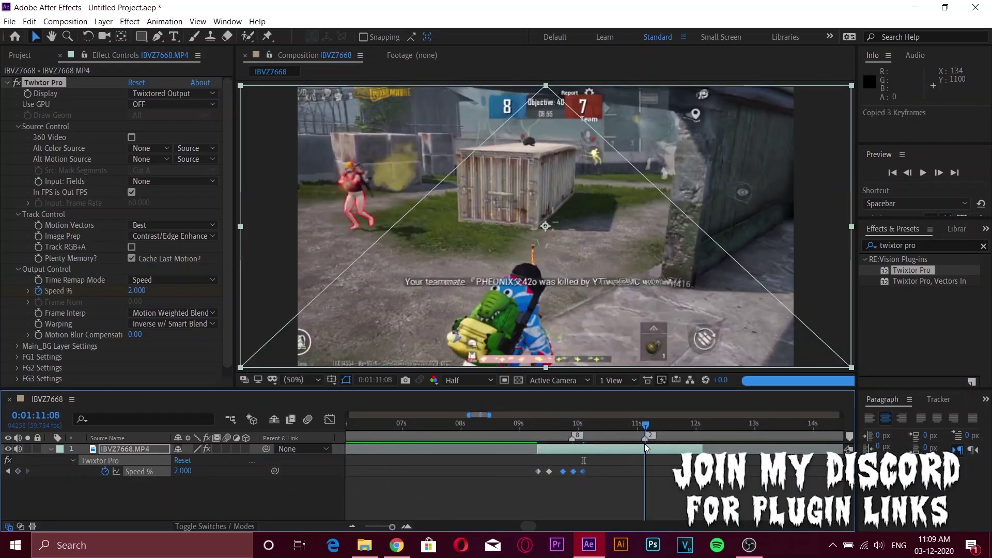
- Paste the ramp one frame before 11 s, peak it at 301, and Easy Ease all Speed keyframes
{"action": "key", "text": "ctrl+v"}
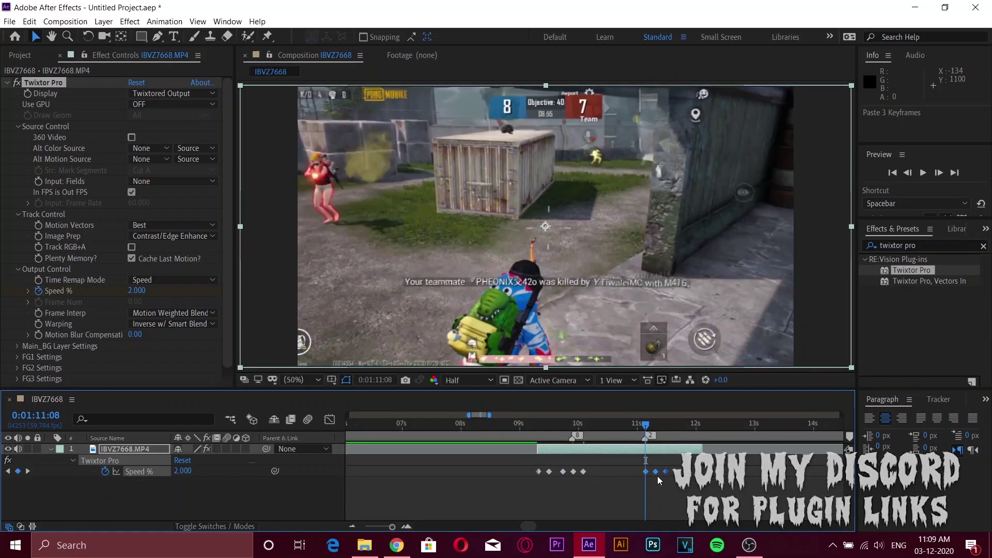
{"action": "left_click_drag", "start_coordinate": [655, 477], "coordinate": [645, 476]}
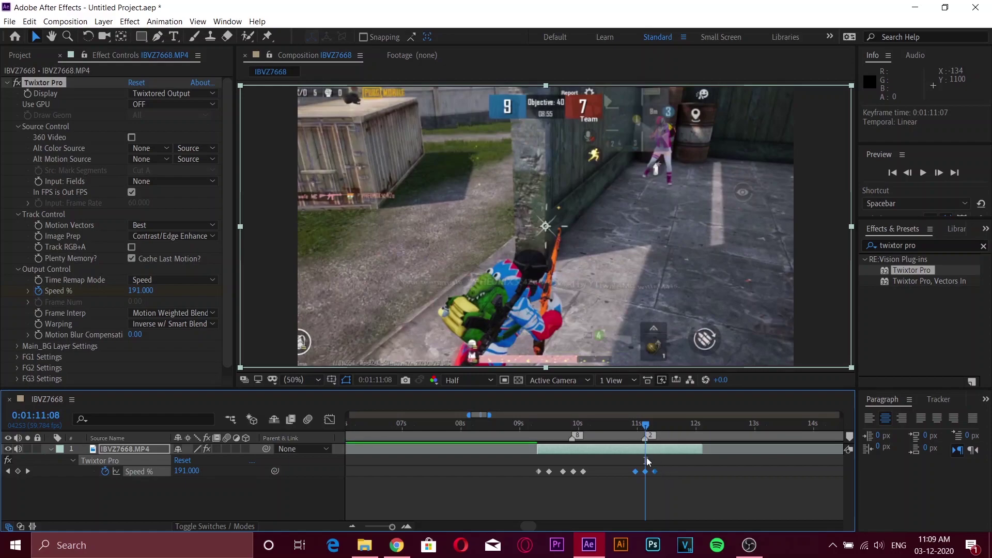
{"action": "left_click", "coordinate": [648, 486]}
{"action": "left_click", "coordinate": [645, 471]}
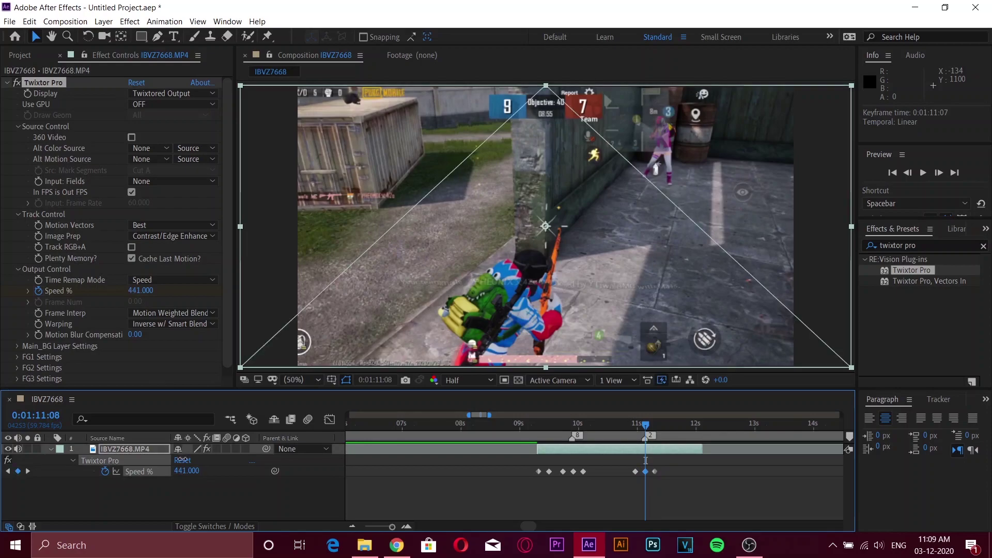
{"action": "key", "text": "ctrl+z"}
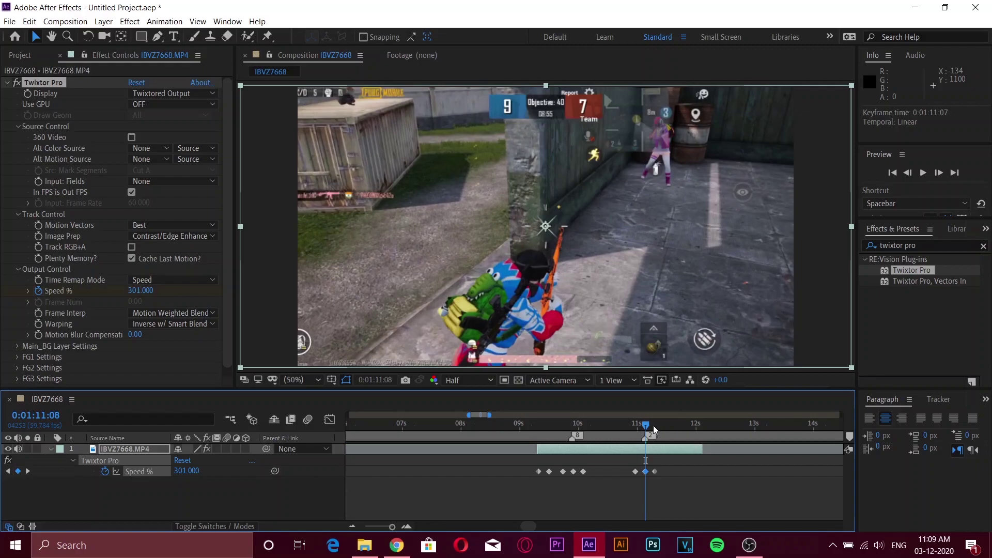
{"action": "key", "text": "ctrl+alt+a"}
{"action": "key", "text": "F9"}
{"action": "key", "text": "i"}
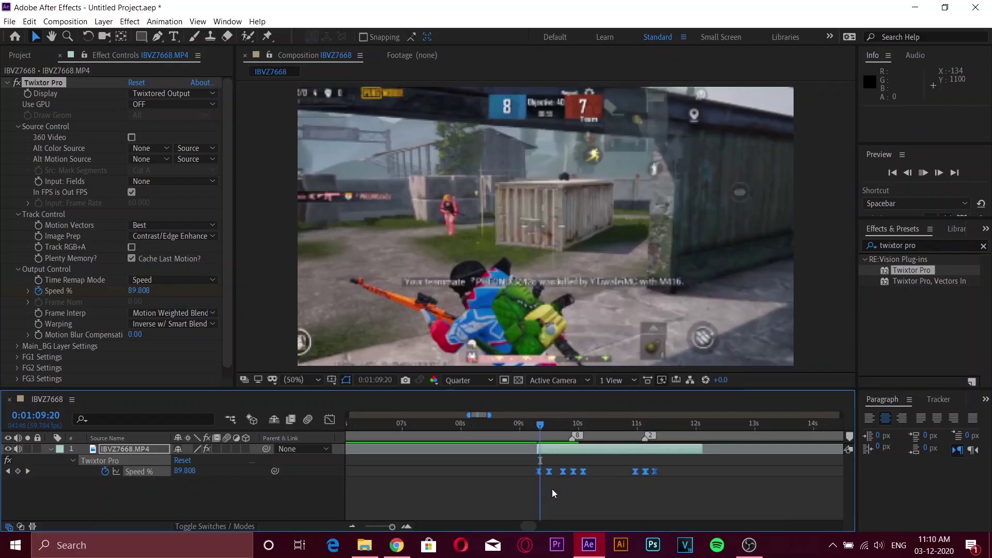
{"action": "key", "text": "space"}
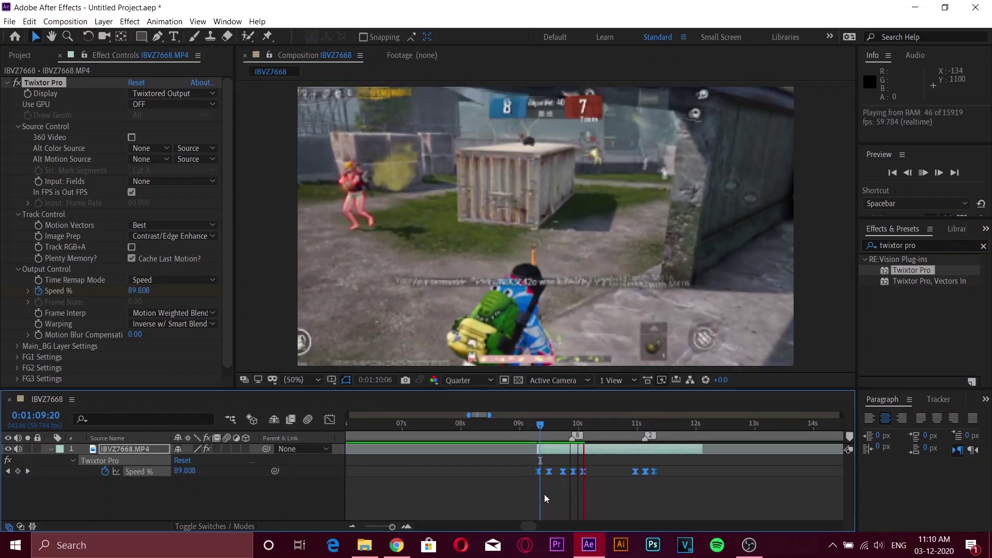
{"action": "key", "text": "space"}
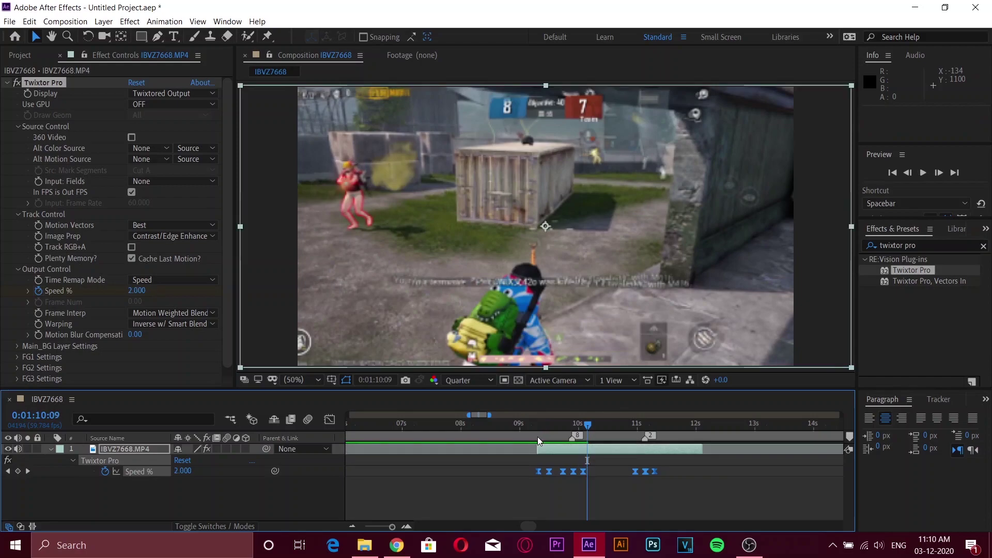
{"action": "left_click", "coordinate": [537, 436]}
{"action": "key", "text": "space"}
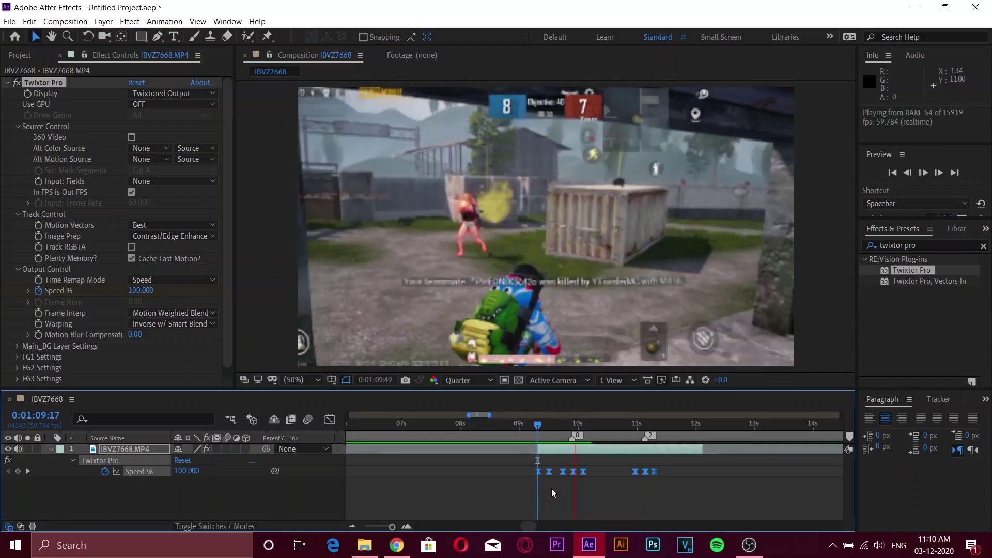
{"action": "left_click", "coordinate": [463, 433]}
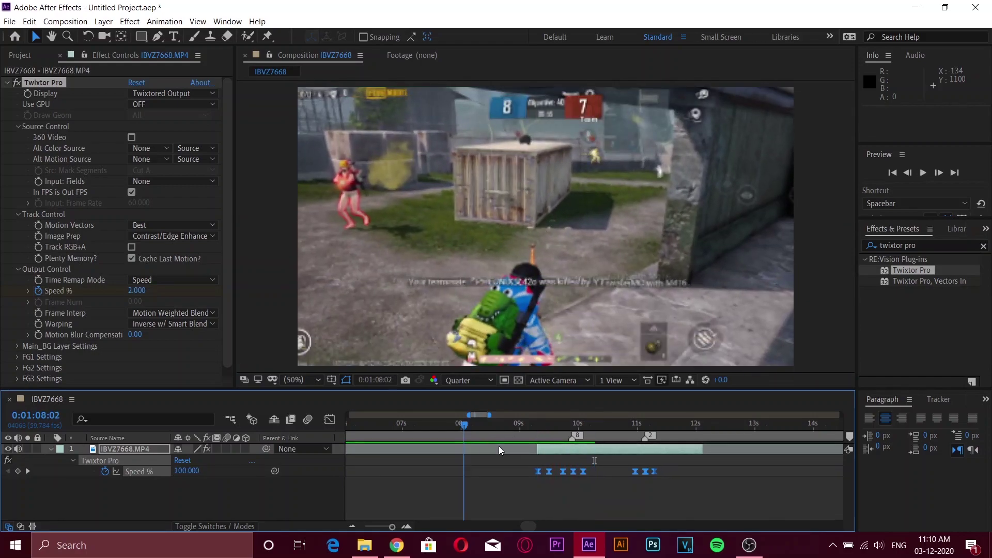
{"action": "key", "text": "space"}
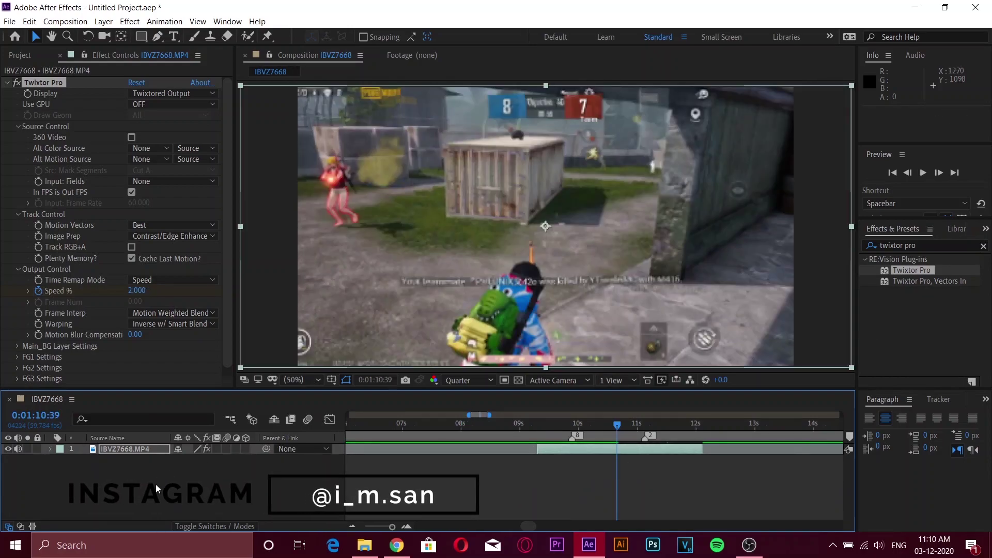
- Pre-compose the IBVZ7668 layer, moving all attributes into the new comp
{"action": "left_click", "coordinate": [172, 448]}
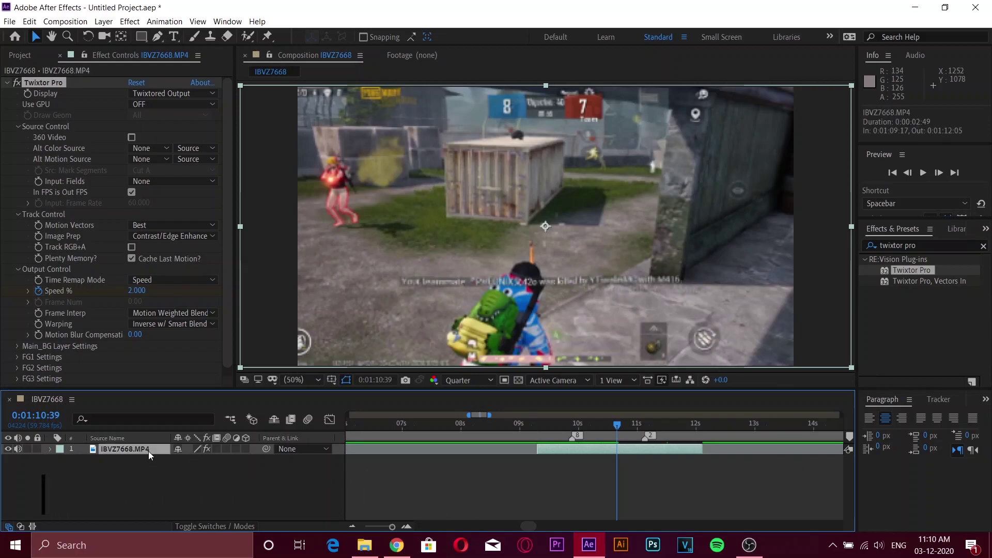
{"action": "right_click", "coordinate": [172, 447]}
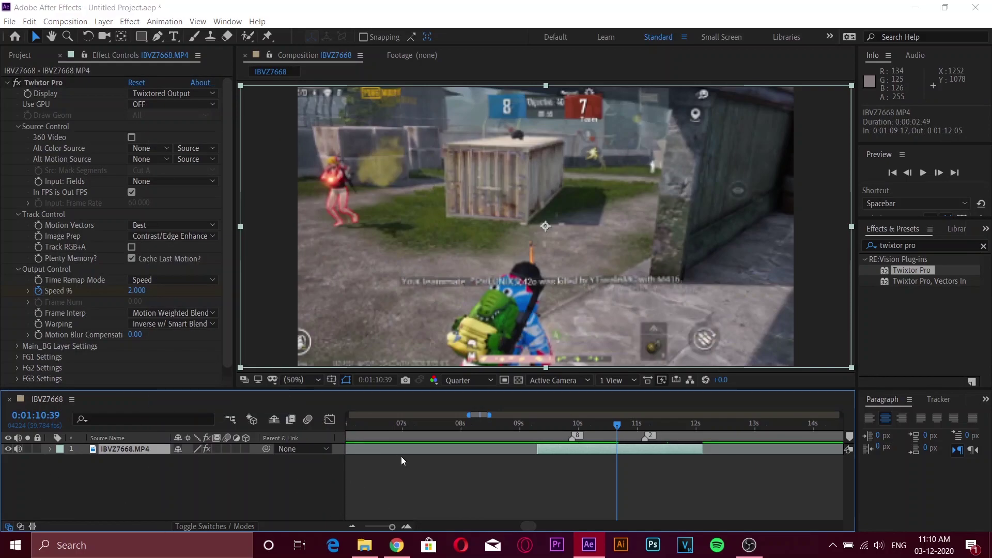
{"action": "key", "text": "ctrl+shift+c"}
{"action": "left_click", "coordinate": [389, 280]}
{"action": "left_click", "coordinate": [524, 353]}
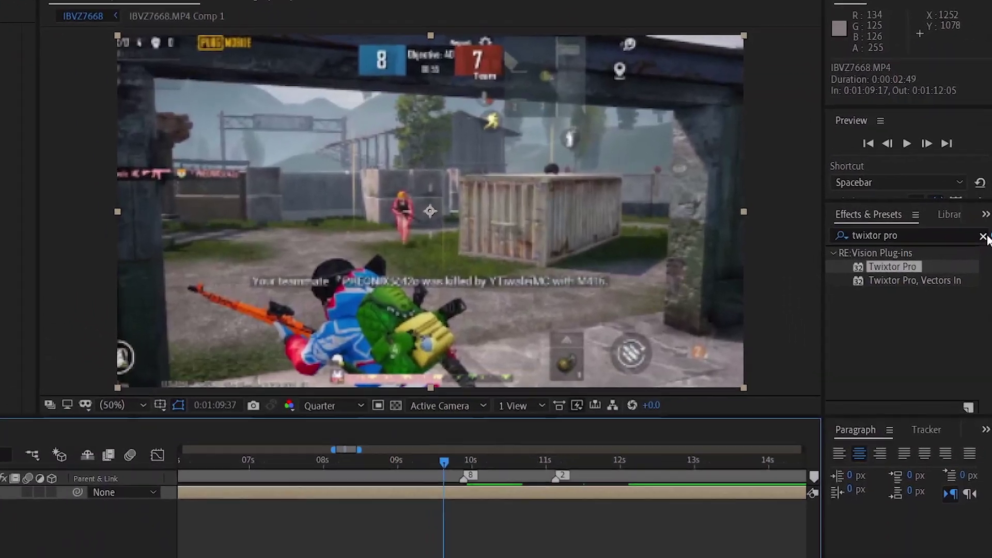
- Add Motion Tile to the pre-comp with 500 output width and height and Mirror Edges on
{"action": "left_click", "coordinate": [983, 246]}
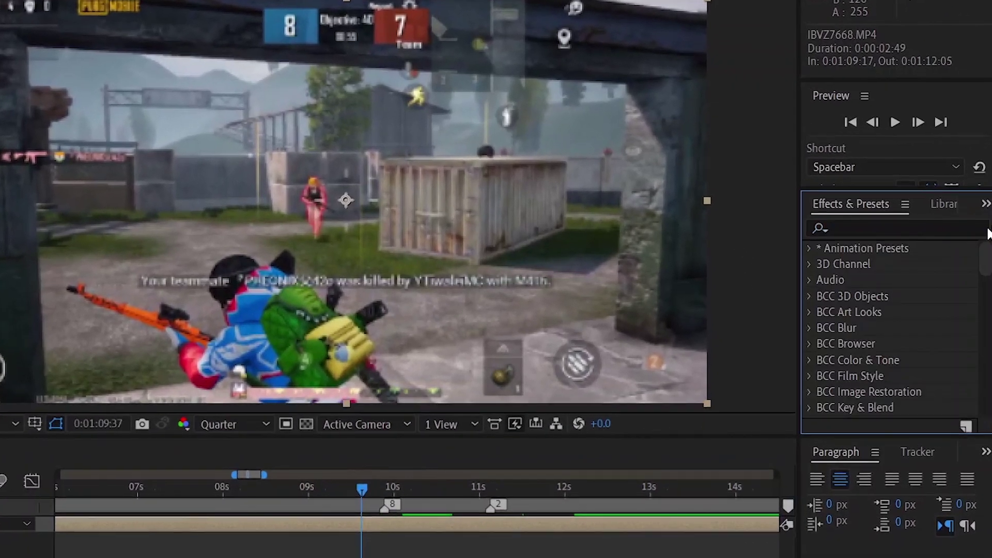
{"action": "type", "text": "mot"}
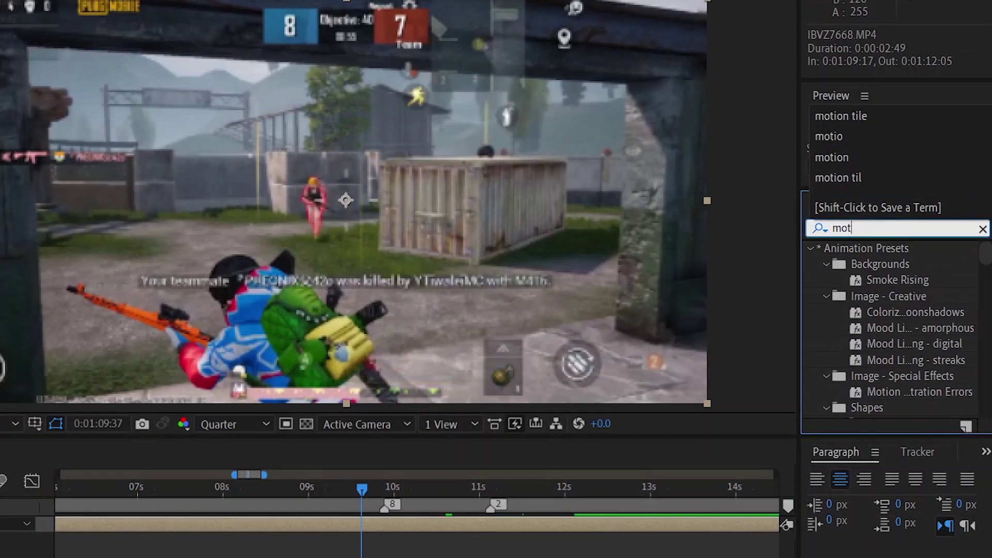
{"action": "type", "text": "ion tile"}
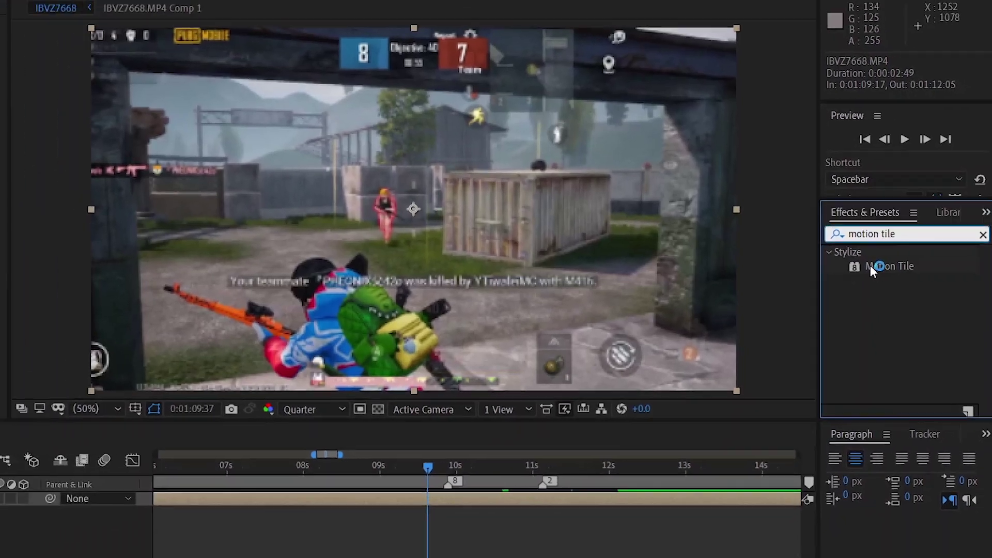
{"action": "left_click_drag", "start_coordinate": [842, 260], "coordinate": [2, 208]}
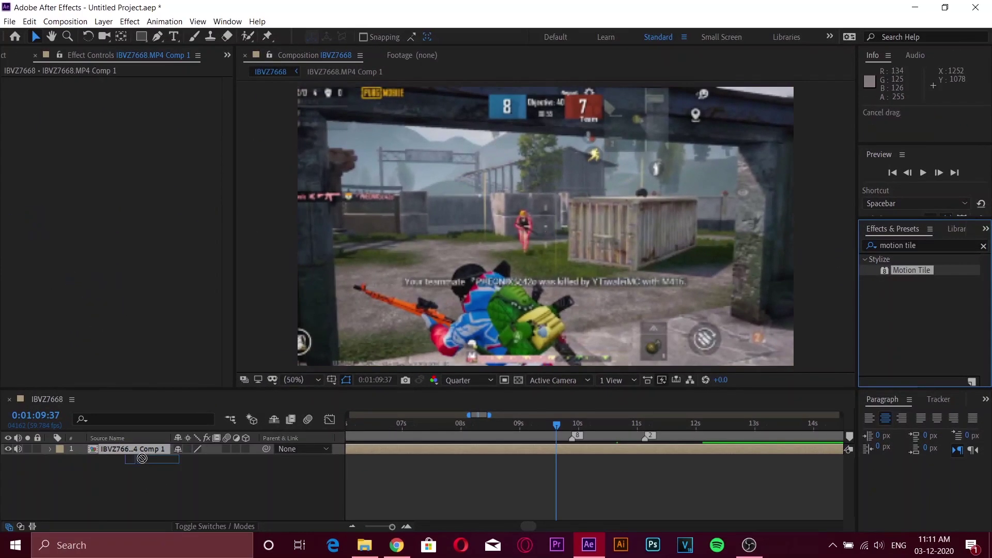
{"action": "left_click_drag", "start_coordinate": [142, 458], "coordinate": [165, 453]}
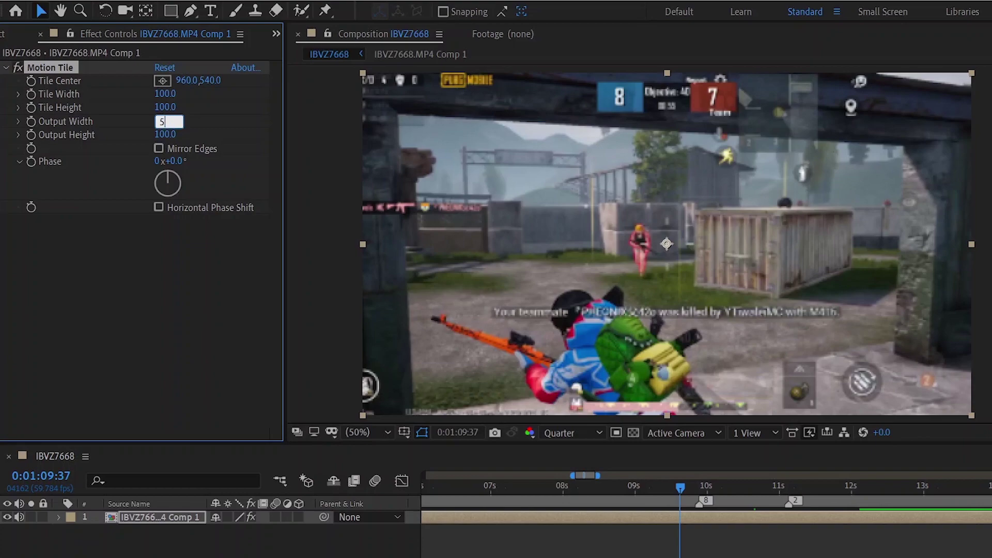
{"action": "type", "text": "00.0"}
{"action": "left_click", "coordinate": [166, 134]}
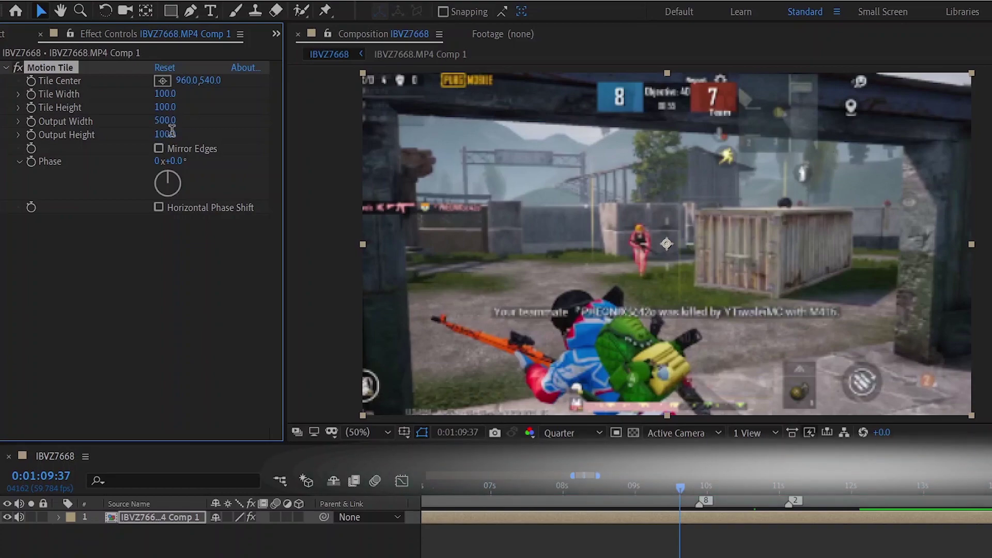
{"action": "type", "text": "500"}
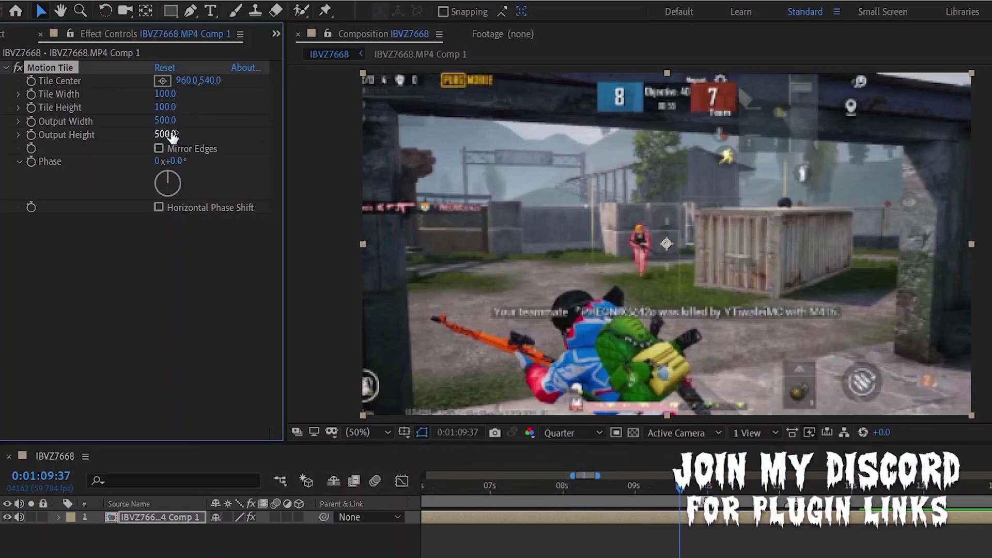
{"action": "left_click", "coordinate": [158, 148]}
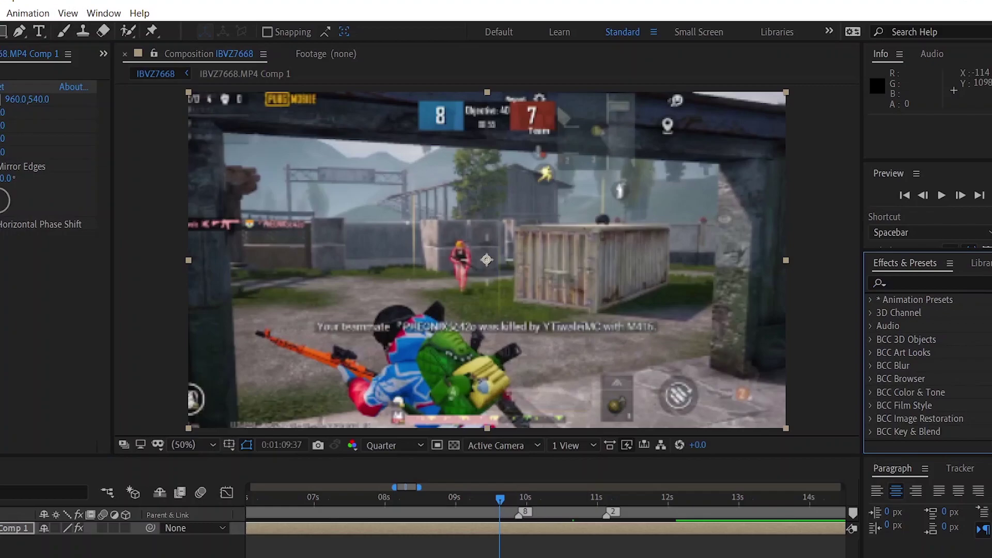
- Apply the Wiggle - rotation preset with 0.2 wiggles/sec speed and 15° amount
{"action": "type", "text": "iggle"}
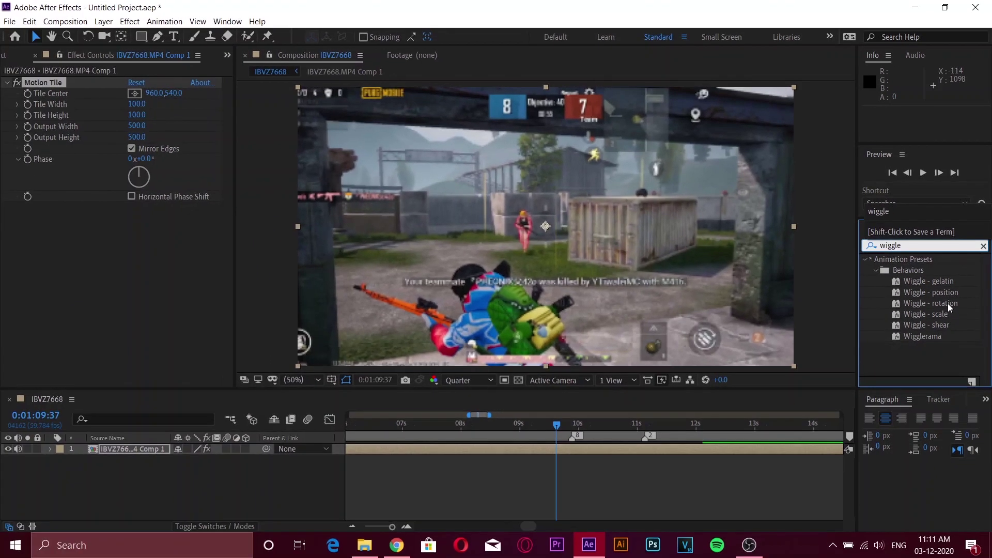
{"action": "left_click_drag", "start_coordinate": [942, 295], "coordinate": [236, 440]}
{"action": "left_click_drag", "start_coordinate": [153, 453], "coordinate": [177, 448]}
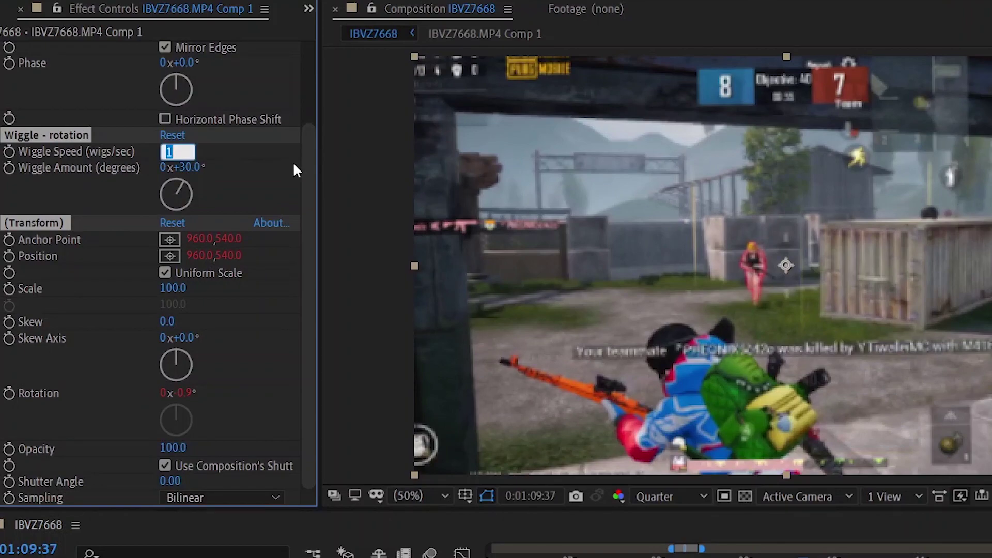
{"action": "type", "text": "0.2"}
{"action": "key", "text": "Return"}
{"action": "type", "text": "15"}
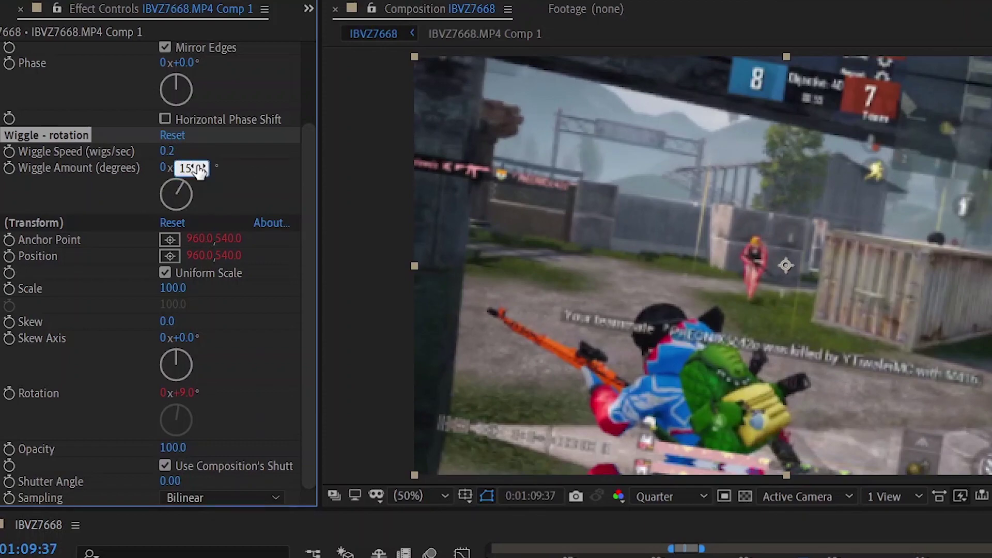
{"action": "key", "text": "Return"}
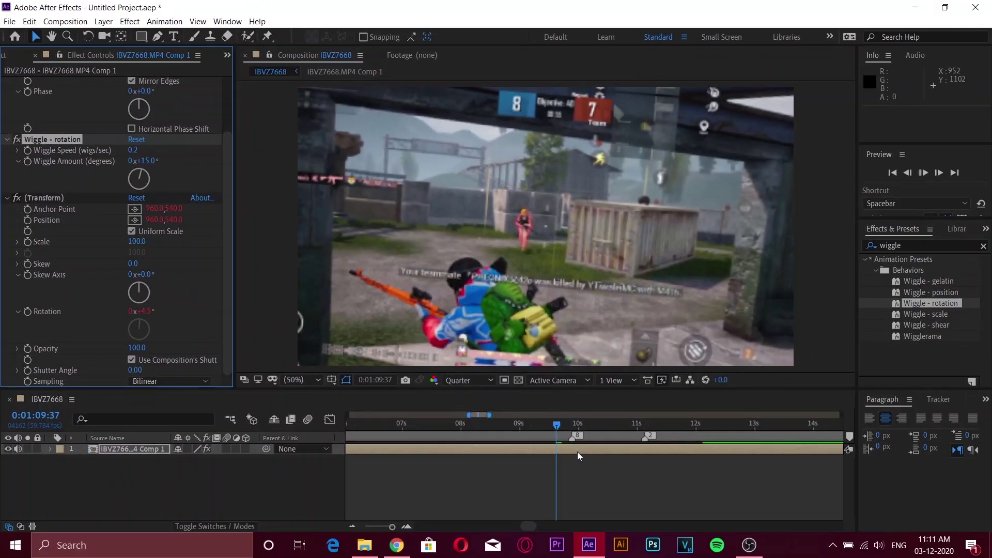
{"action": "key", "text": "space"}
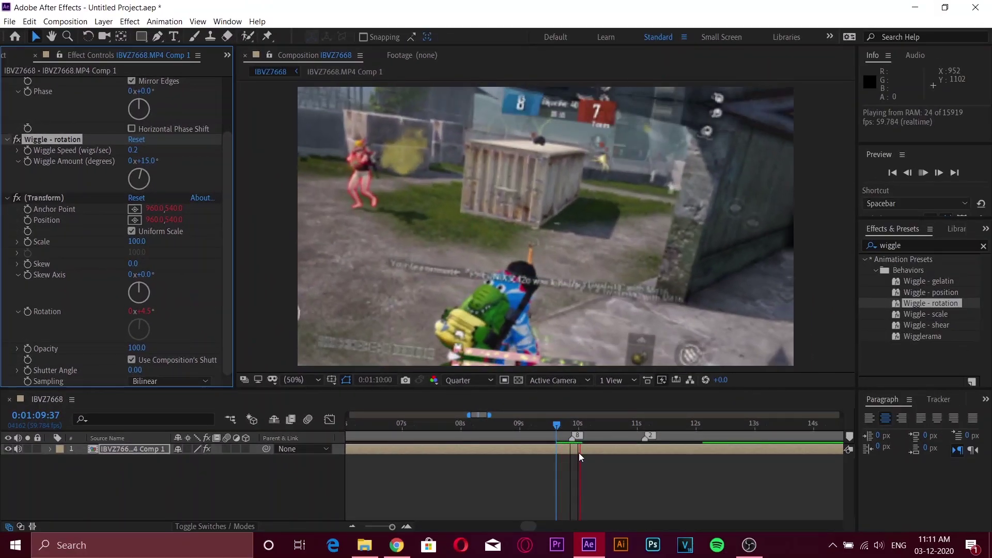